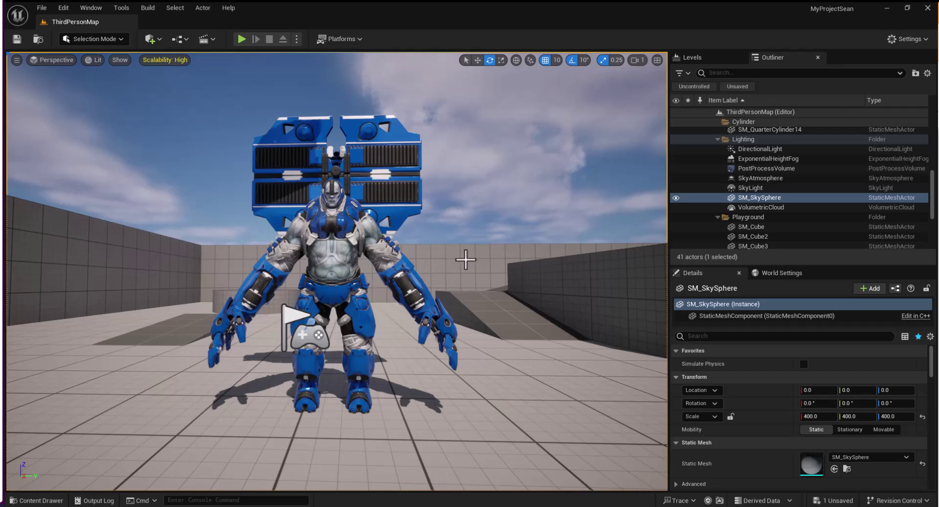
Step: Select the Steel_CobaltMeshCreate character in the level and inspect its mesh and large back panels
right_click_drag(408, 249, 339, 207)
left_click(341, 261)
right_click_drag(343, 265, 362, 266)
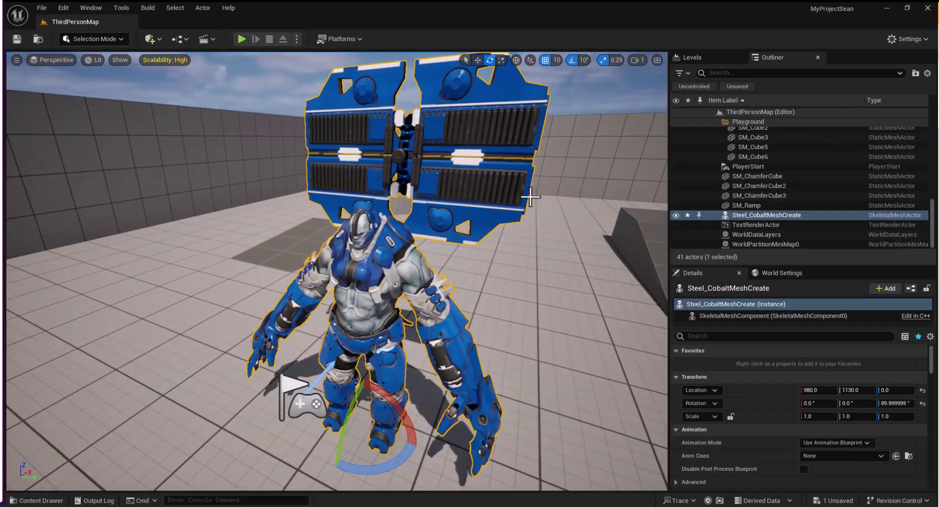
right_click_drag(352, 221, 379, 284)
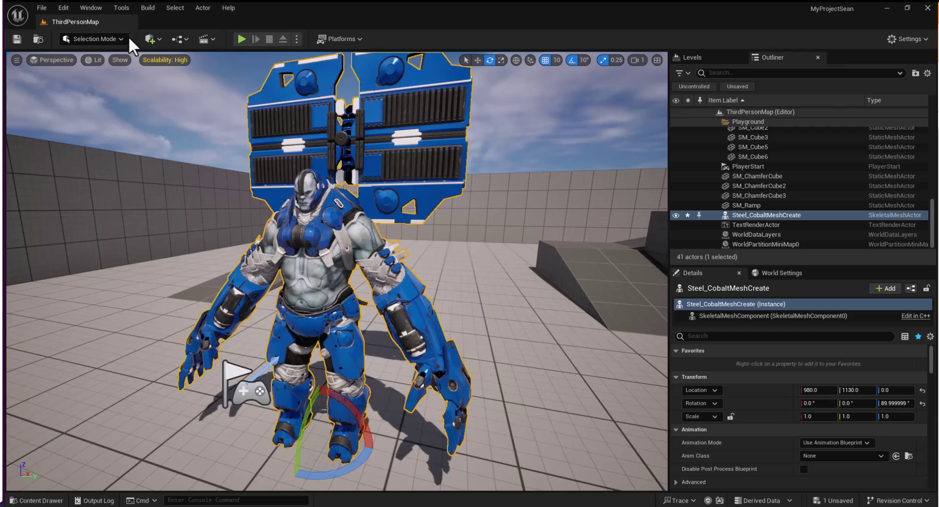
Step: Enable the Skeletal Mesh Editing Tools beta plugin and restart the editor
left_click(62, 8)
left_click(89, 171)
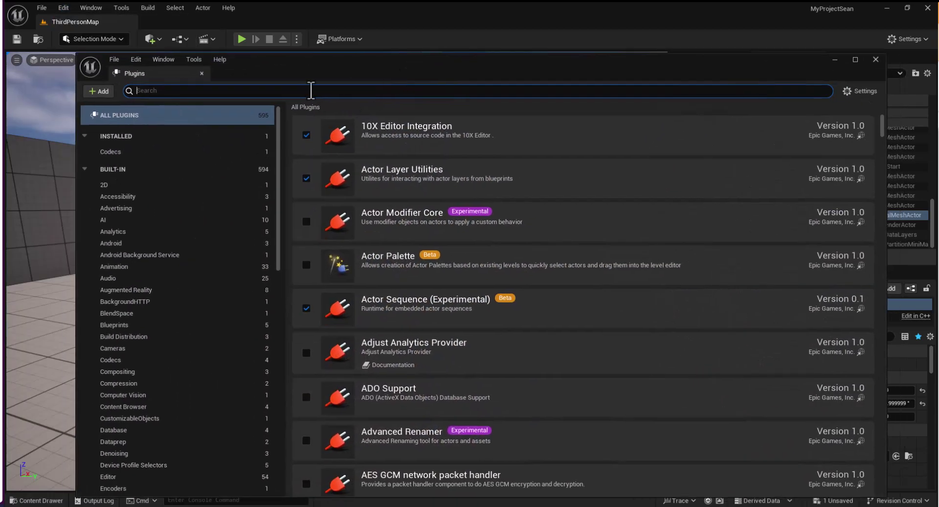
type("skel")
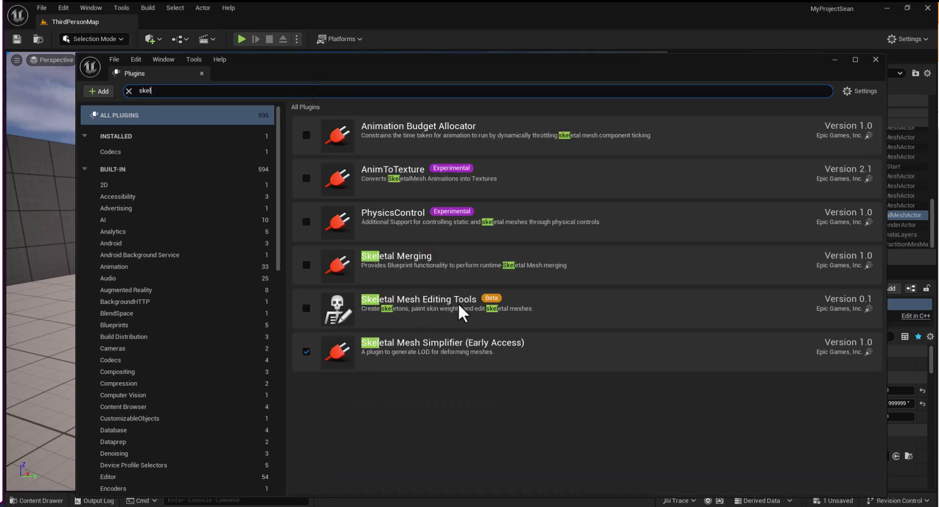
left_click(306, 308)
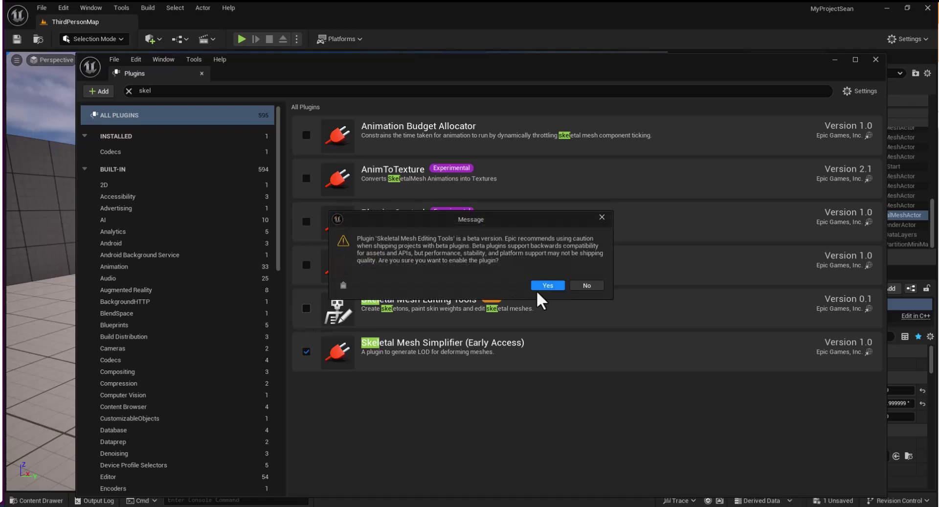
left_click(544, 286)
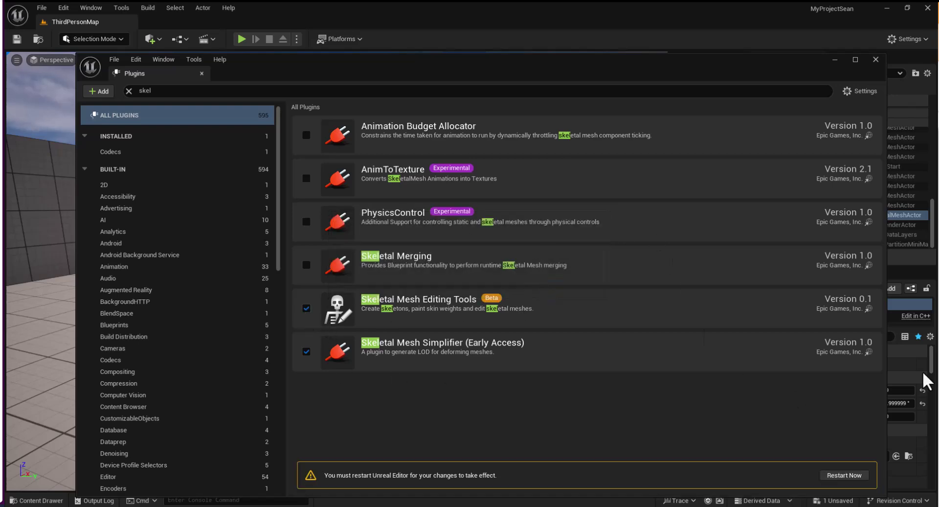
left_click(844, 475)
left_click(502, 370)
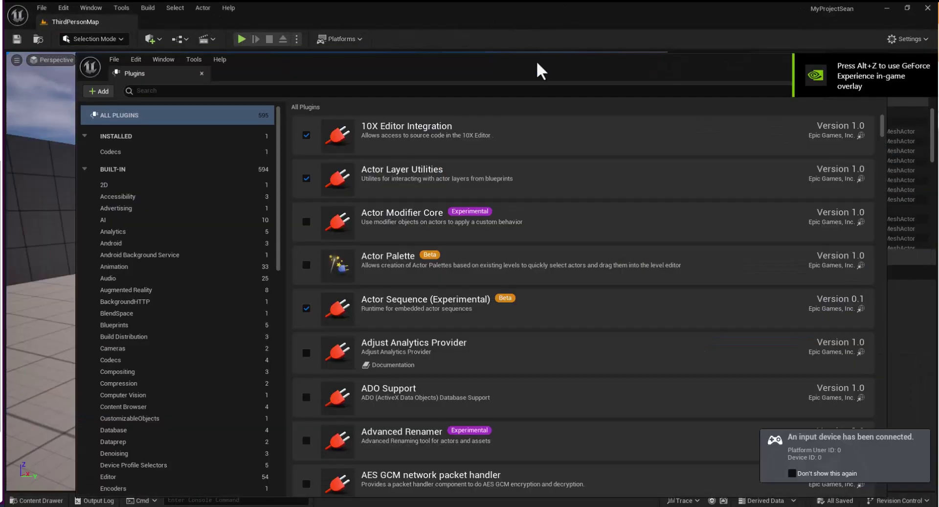
Step: Close the Plugins and Content Browser windows covering the level
left_click_drag(538, 63, 386, 90)
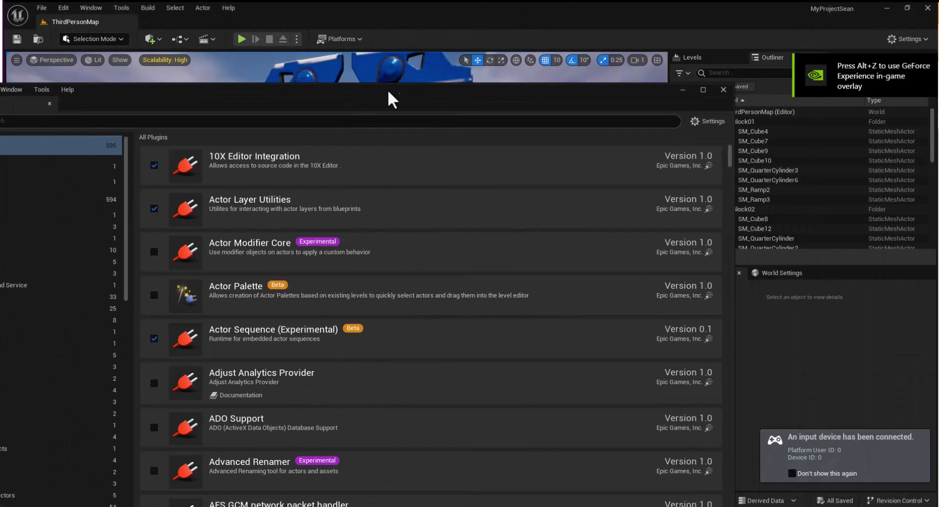
left_click(723, 90)
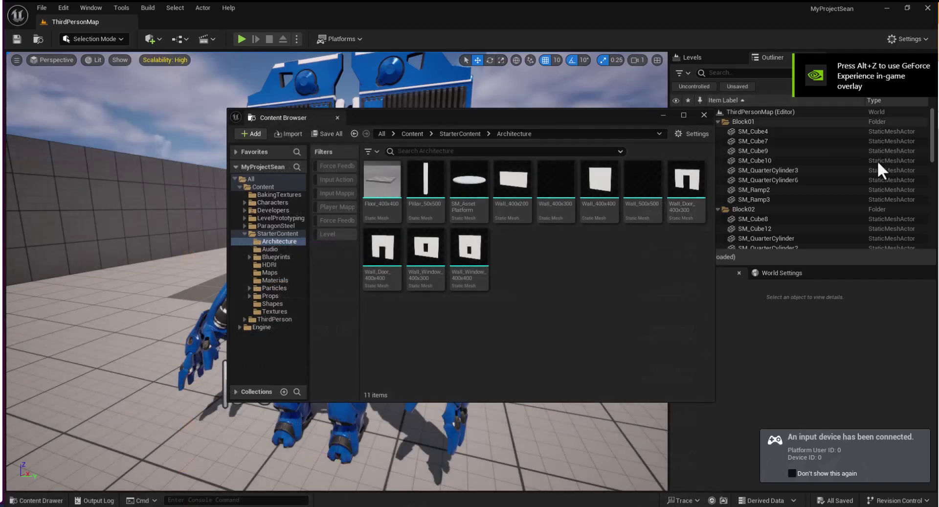
left_click(704, 115)
Step: Open the Steel_CobaltMeshCreate character's skeletal mesh in its own editor and dock it beside the ThirdPersonMap level
right_click_drag(393, 254, 366, 255)
left_click(410, 299)
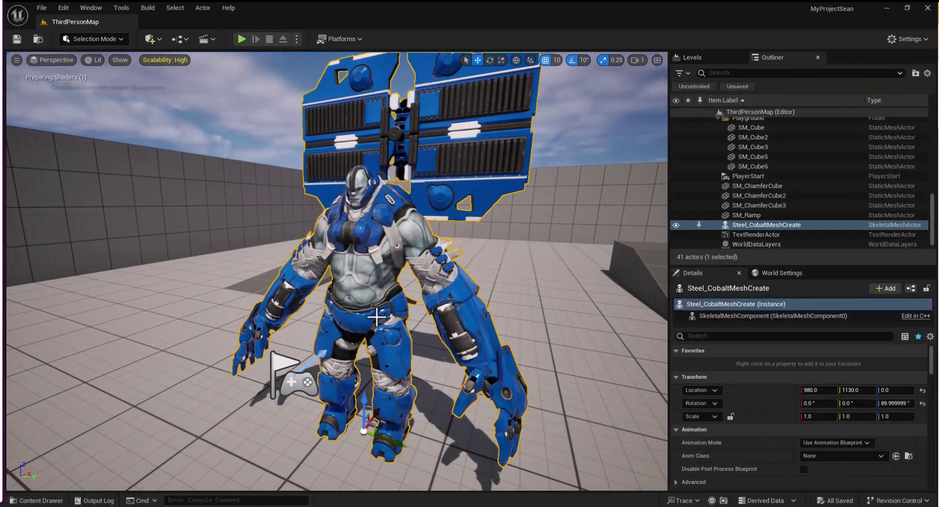
mouse_move(380, 289)
right_mouse_down()
mouse_move(401, 272)
mouse_move(376, 290)
right_mouse_up()
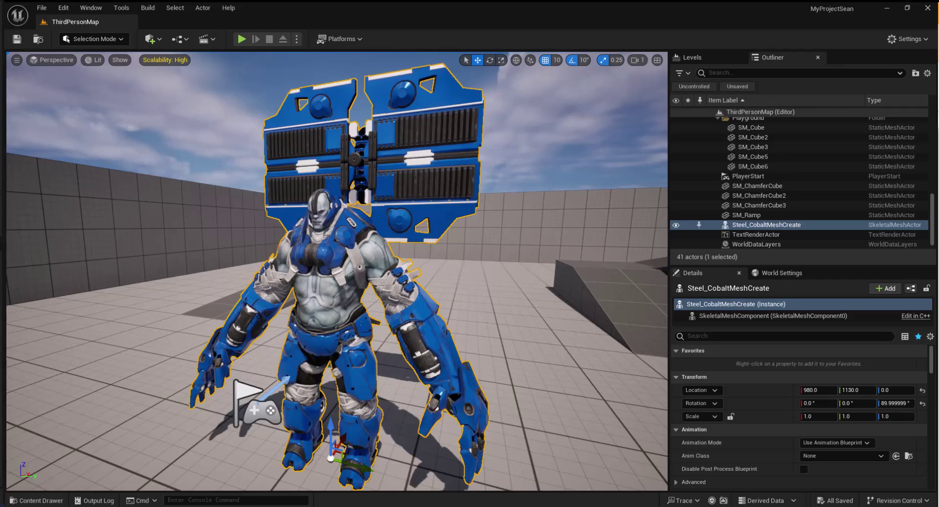
left_click_drag(2, 115, 231, 21)
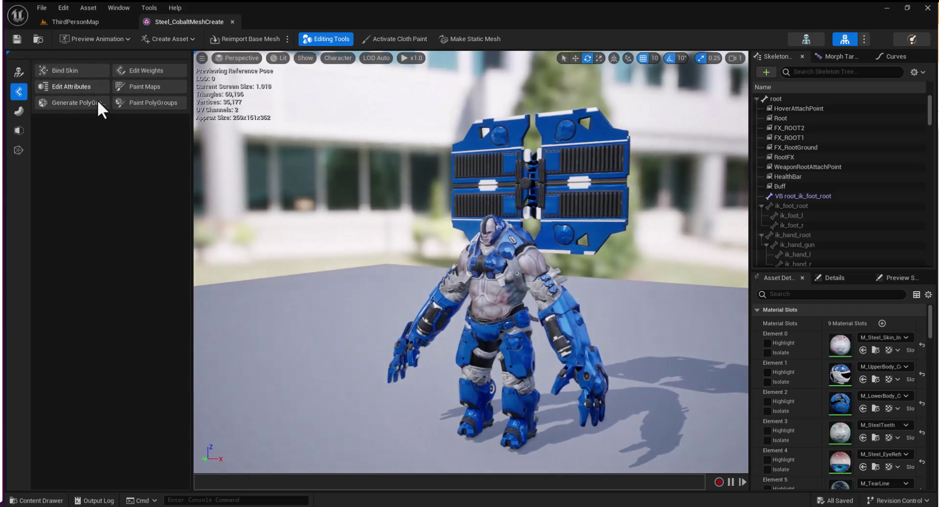
Step: Turn on bone drawing for the character in the skeletal mesh preview
mouse_move(525, 210)
right_mouse_down()
mouse_move(562, 220)
mouse_move(543, 210)
right_mouse_up()
mouse_move(481, 283)
right_mouse_down()
mouse_move(470, 294)
mouse_move(481, 283)
right_mouse_up()
left_click(333, 61)
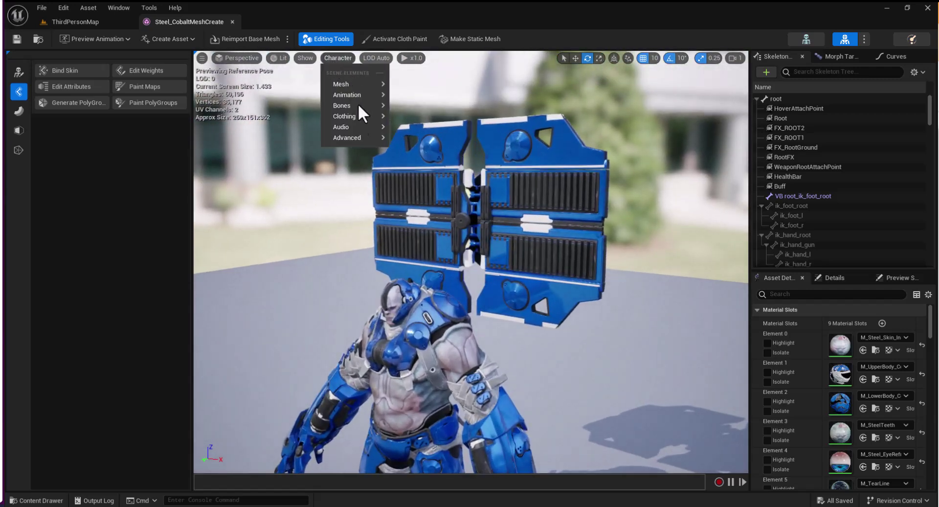
mouse_move(354, 84)
left_click(307, 58)
left_click(307, 58)
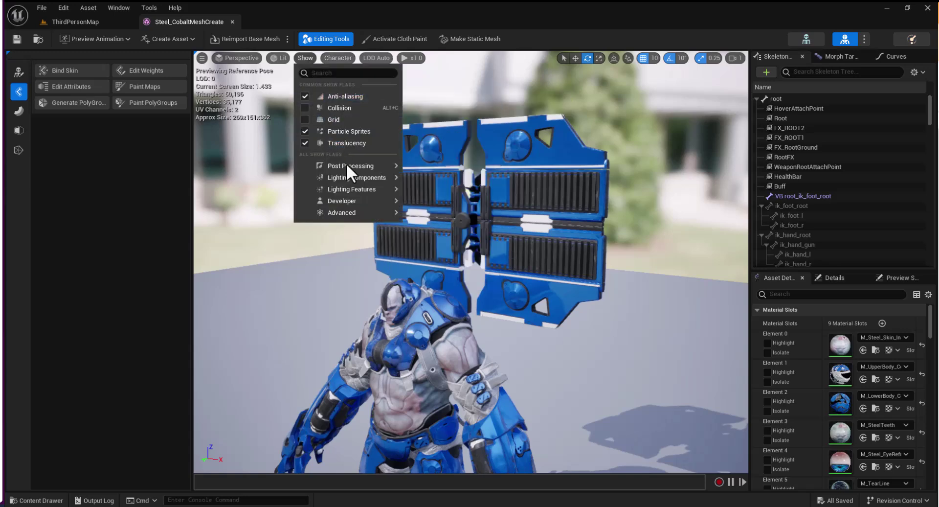
left_click(337, 57)
mouse_move(363, 129)
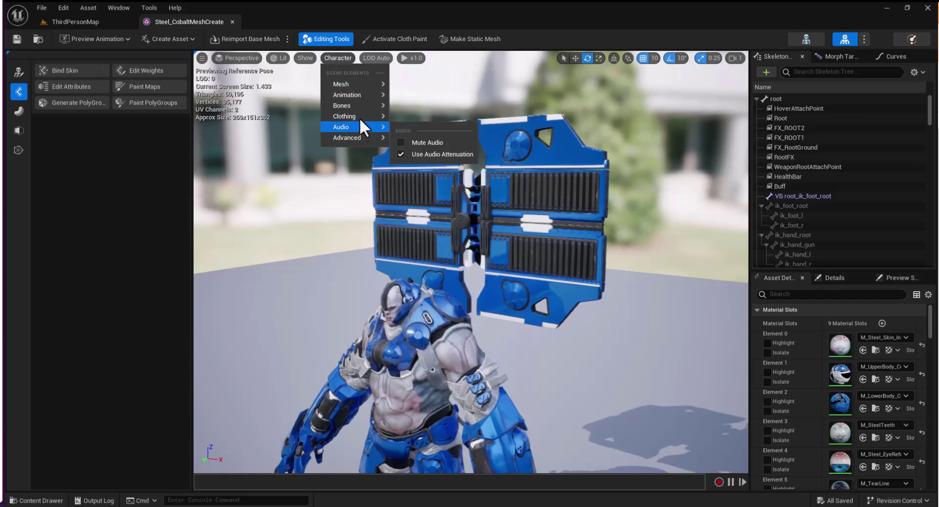
mouse_move(358, 107)
left_click(428, 192)
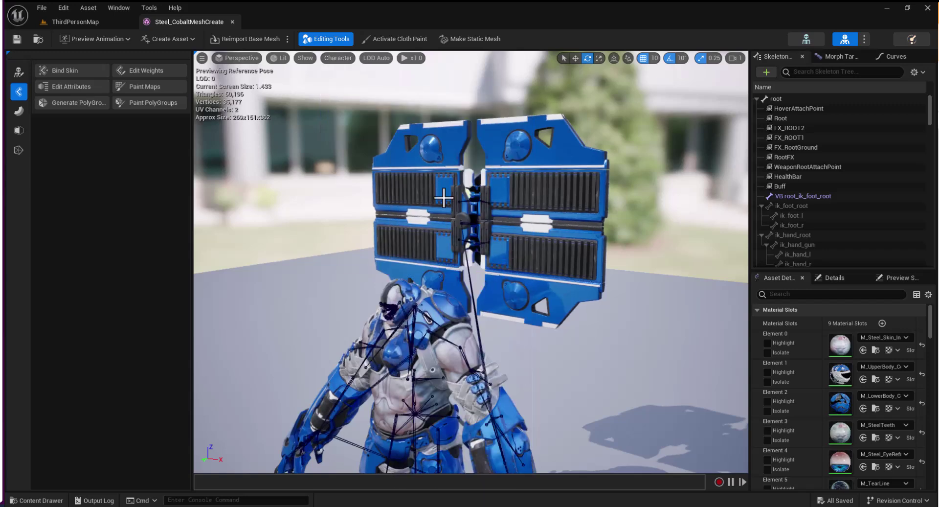
left_click_drag(443, 197, 394, 220)
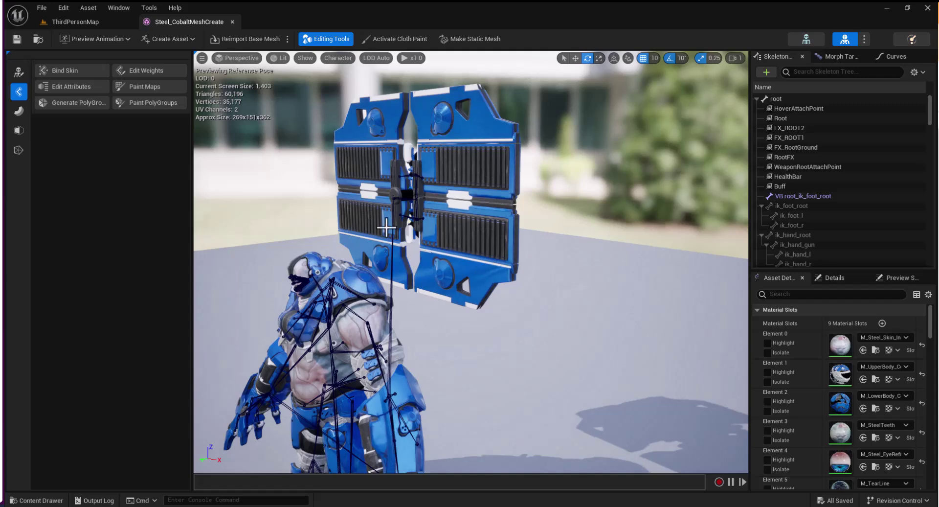
left_click_drag(386, 228, 411, 230)
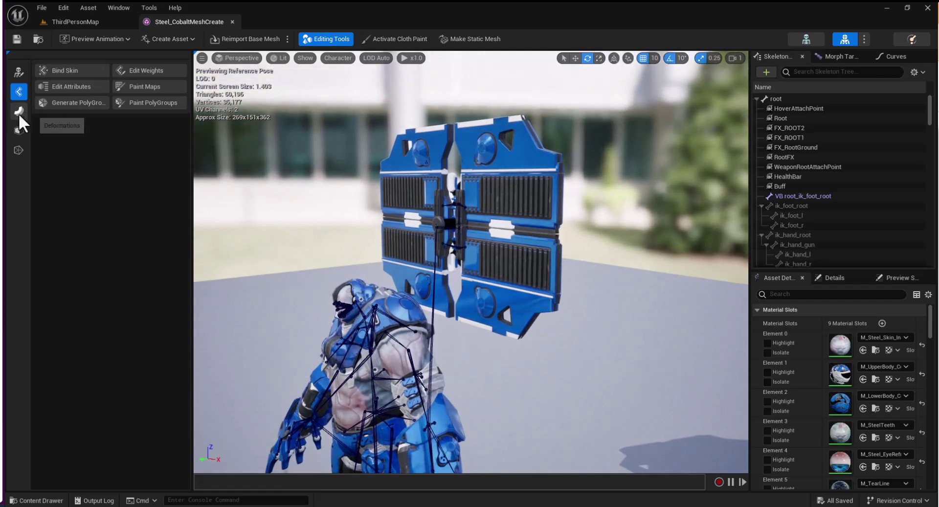
left_click(14, 131)
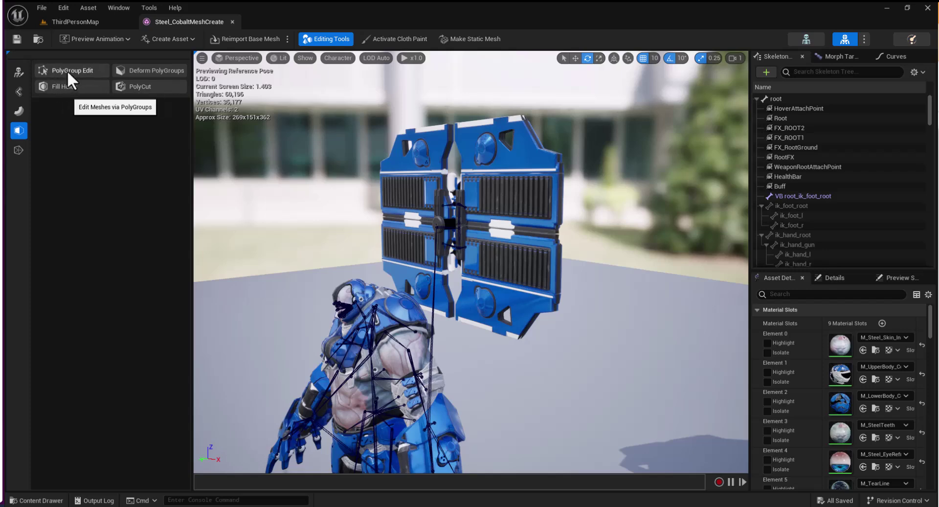
left_click(18, 112)
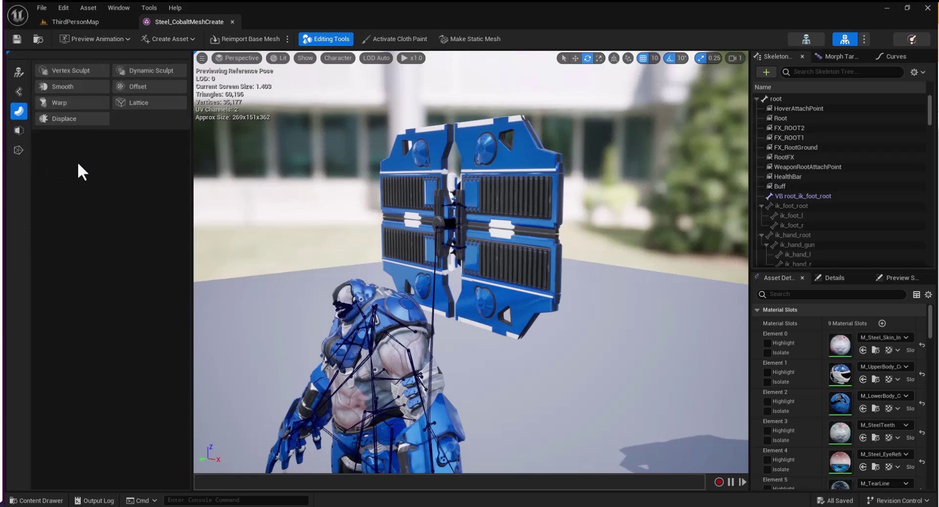
Step: Paint the large panels behind the character into PolyGroup 1 using the Paint PolyGroups brush in Connected area mode
left_click(19, 90)
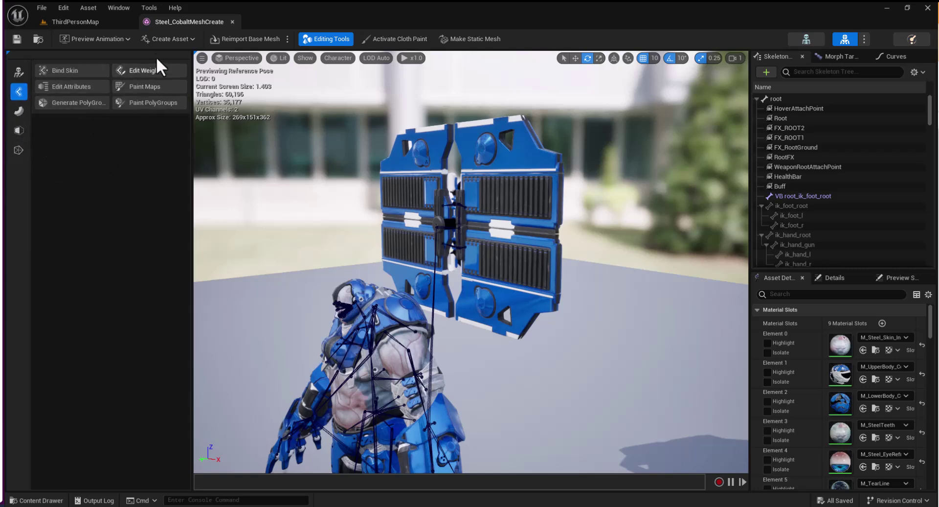
left_click(150, 104)
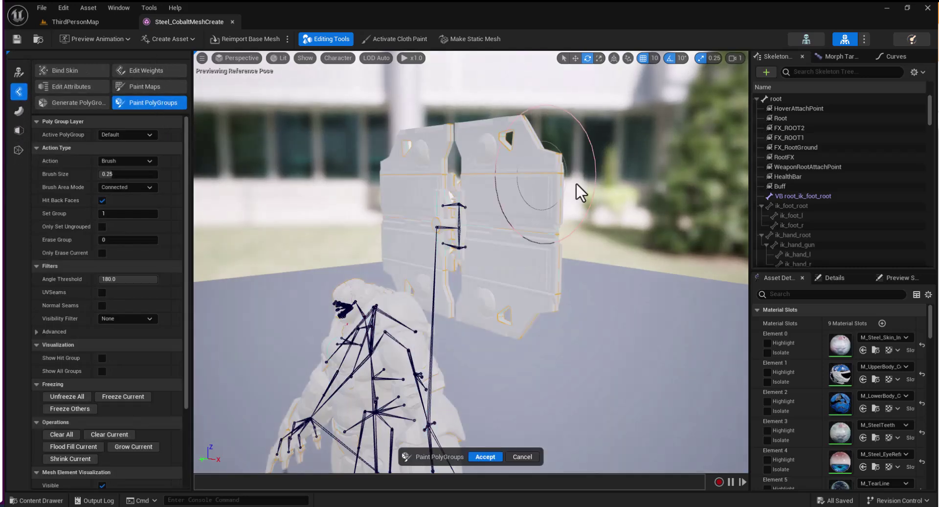
mouse_move(504, 172)
left_mouse_down()
mouse_move(508, 316)
mouse_move(550, 221)
left_mouse_up()
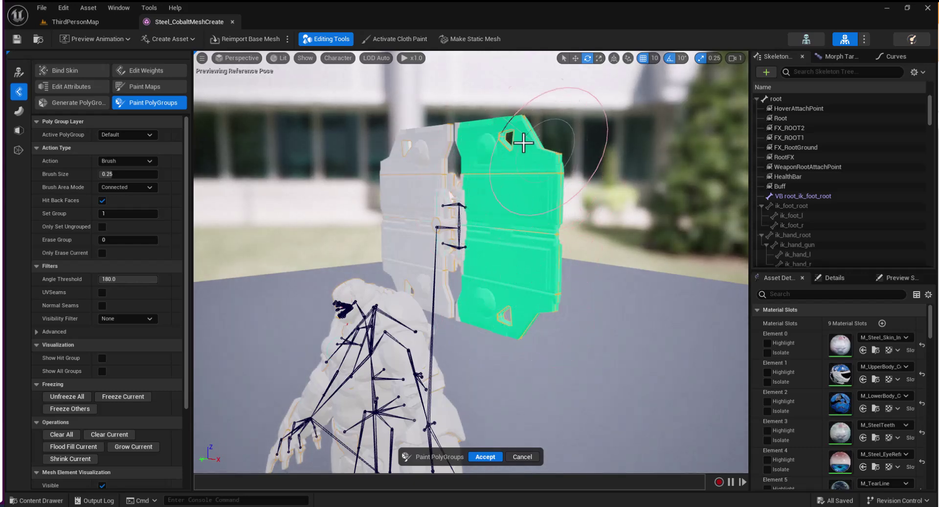
mouse_move(442, 186)
left_mouse_down()
mouse_move(457, 289)
mouse_move(418, 250)
mouse_move(419, 146)
mouse_move(457, 132)
mouse_move(450, 205)
mouse_move(463, 247)
mouse_move(453, 199)
mouse_move(442, 231)
mouse_move(453, 246)
mouse_move(455, 206)
left_mouse_up()
mouse_move(455, 206)
right_mouse_down()
mouse_move(406, 260)
mouse_move(338, 215)
mouse_move(416, 218)
mouse_move(489, 234)
mouse_move(469, 259)
mouse_move(499, 207)
right_mouse_up()
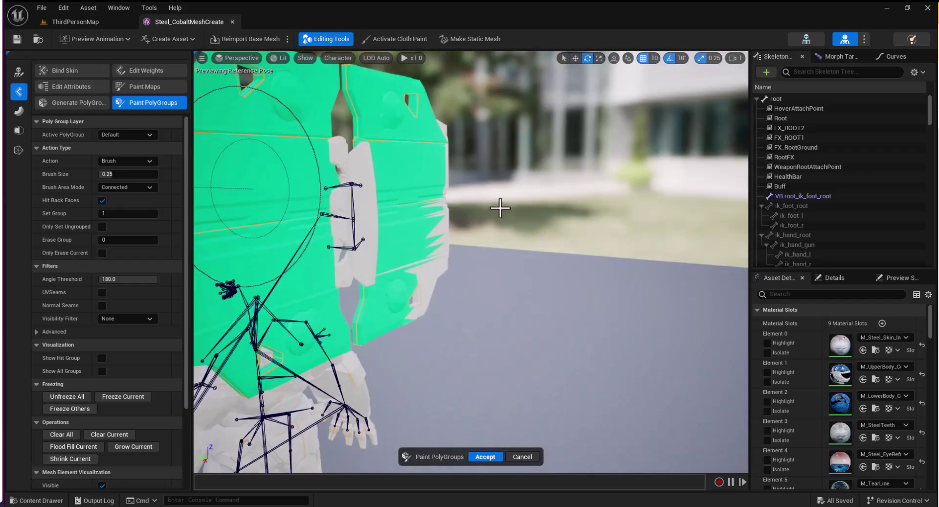
left_click_drag(427, 297, 421, 307)
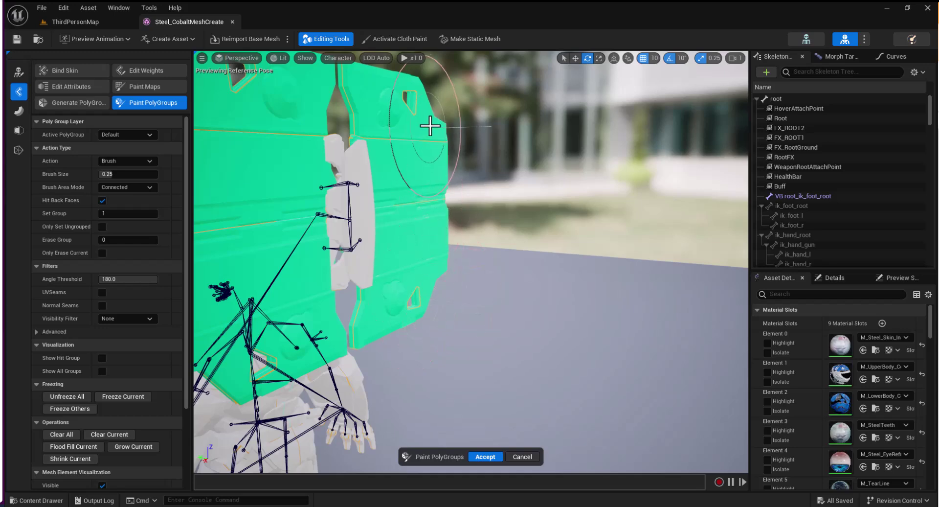
Step: Paint the connecting hinge pieces between the panels into the same PolyGroup and accept the painted groups
mouse_move(356, 168)
left_mouse_down()
mouse_move(358, 246)
mouse_move(337, 241)
mouse_move(338, 158)
left_mouse_up()
mouse_move(338, 158)
right_mouse_down()
mouse_move(430, 171)
mouse_move(362, 195)
mouse_move(286, 262)
mouse_move(274, 259)
right_mouse_up()
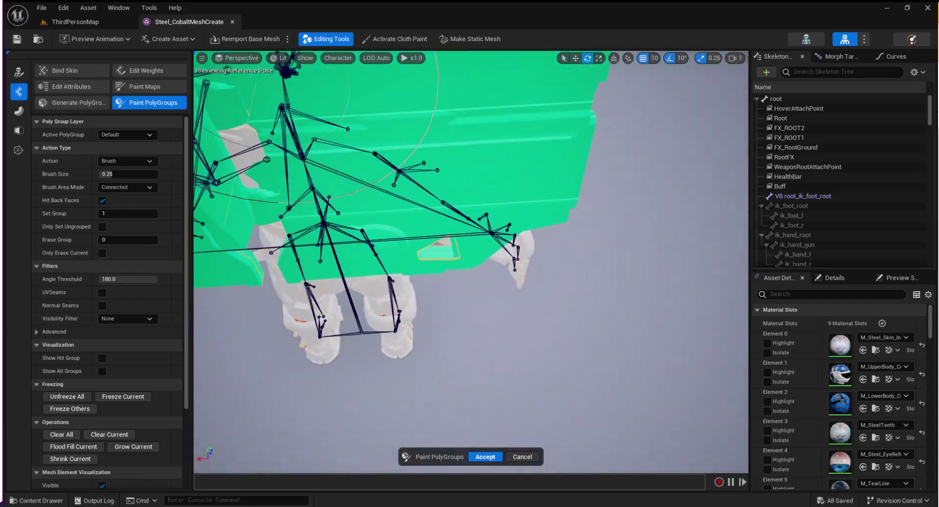
right_click_drag(528, 274, 559, 282)
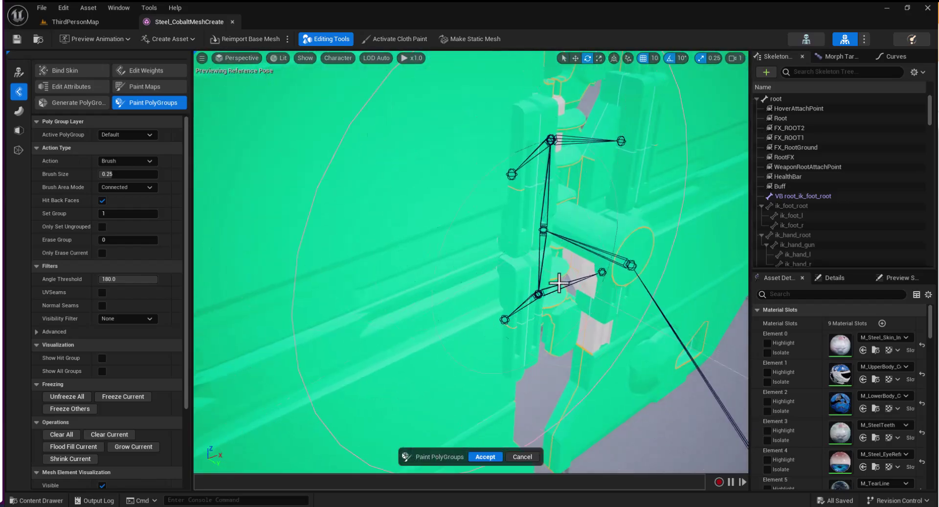
mouse_move(559, 283)
left_mouse_down()
mouse_move(597, 335)
mouse_move(557, 135)
mouse_move(558, 153)
left_mouse_up()
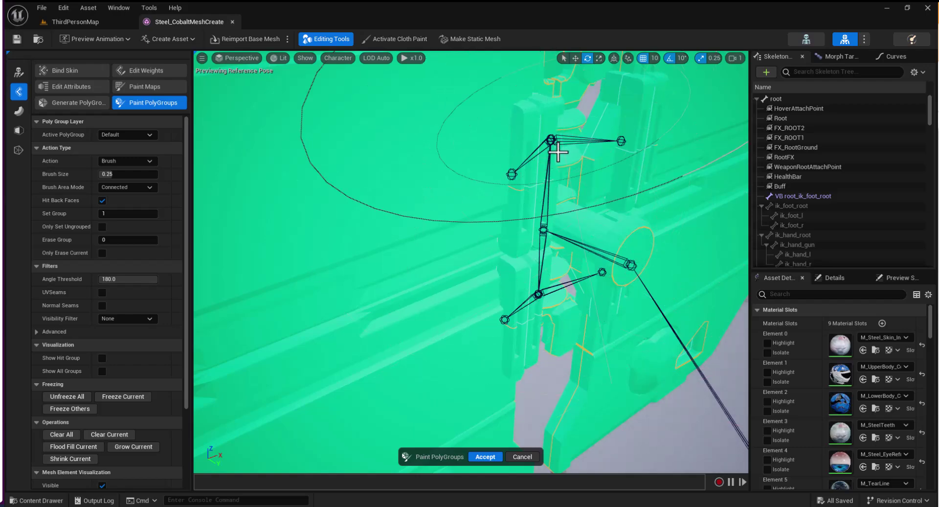
right_click_drag(558, 154, 609, 168)
left_click(484, 457)
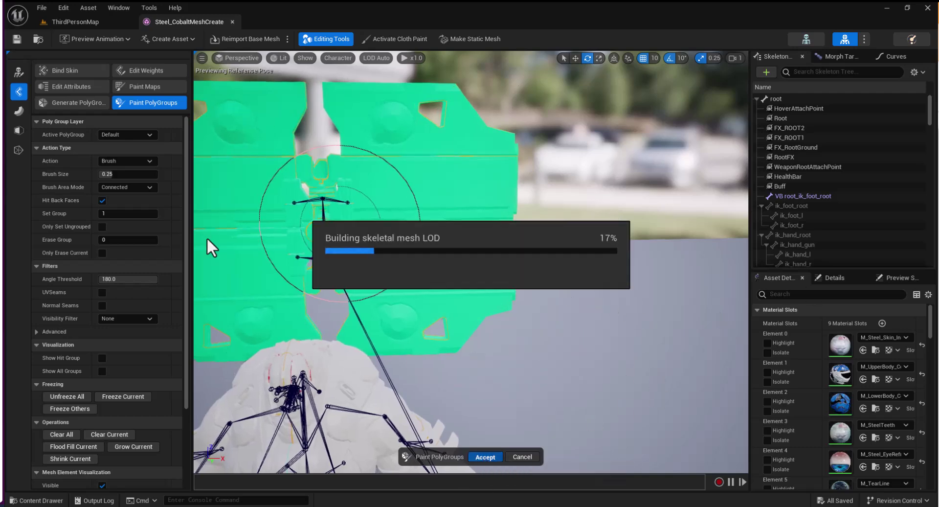
Step: Delete the faces of the painted back-panel group with PolyGroup Edit
right_click_drag(575, 315, 490, 314)
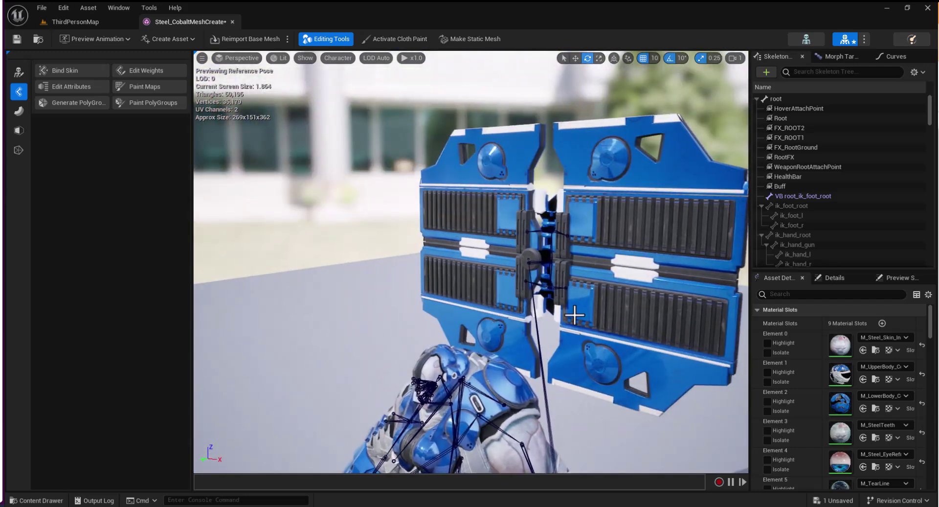
left_click(18, 112)
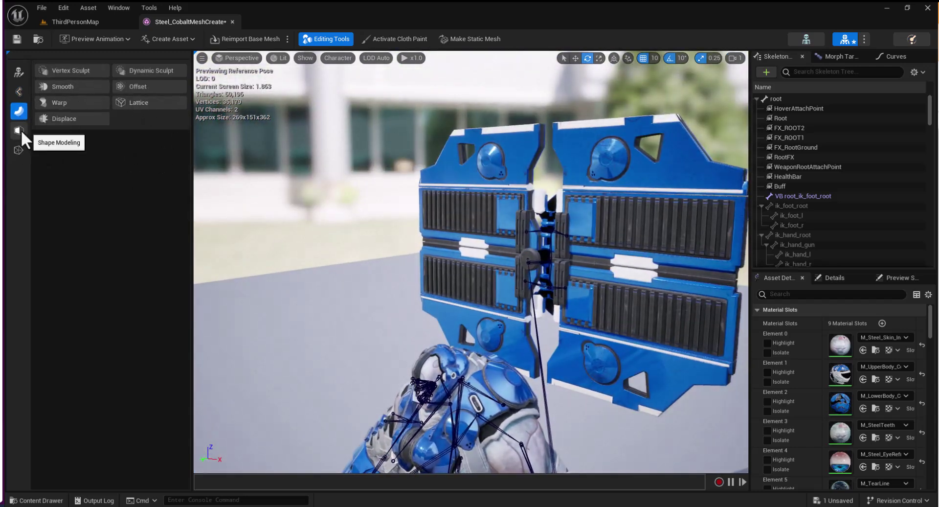
left_click(22, 130)
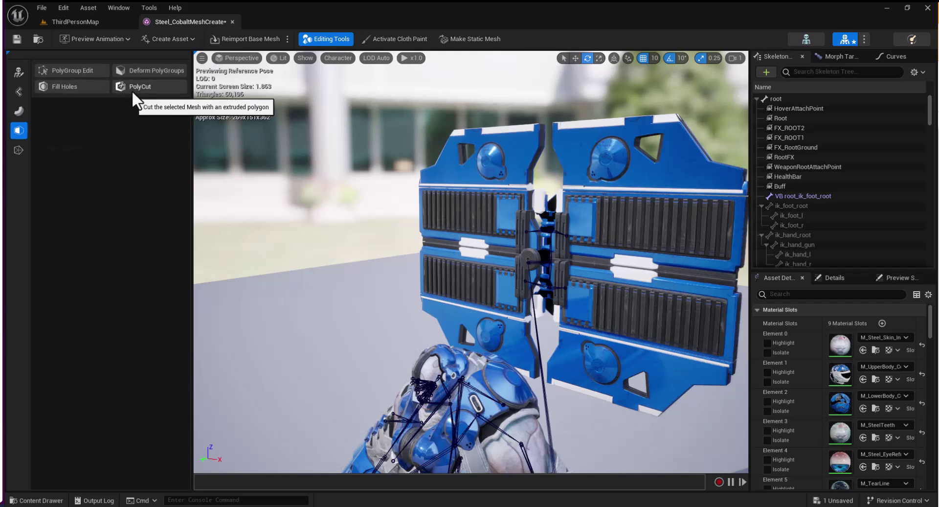
left_click(72, 69)
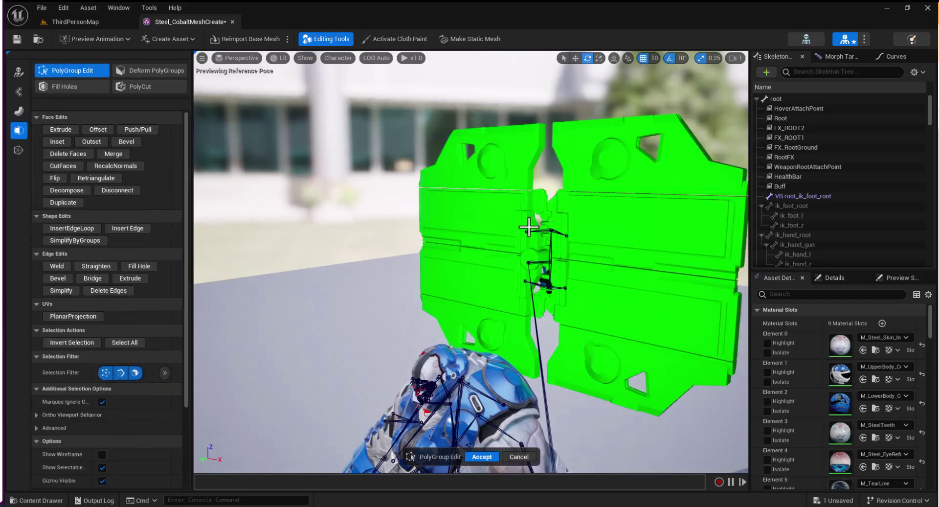
right_click_drag(626, 246, 656, 247)
left_click(503, 262)
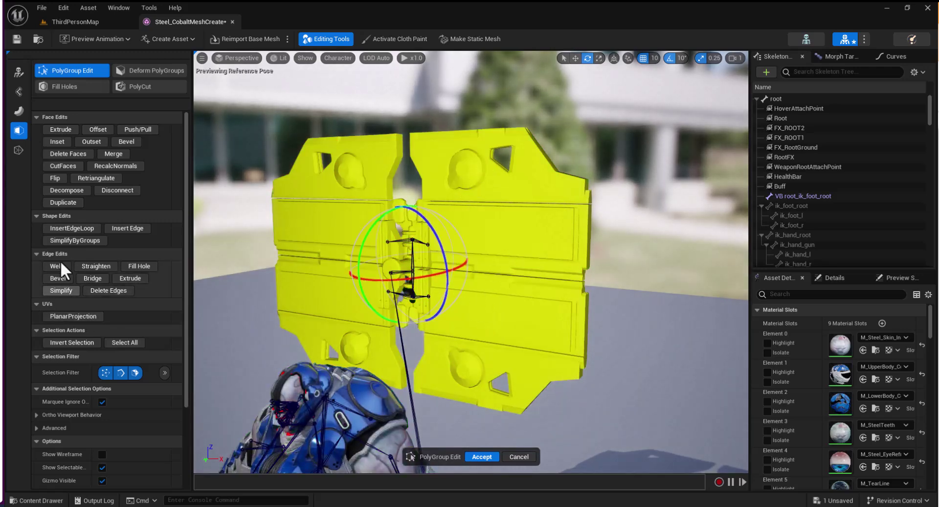
left_click(57, 153)
left_click_drag(504, 262, 509, 229)
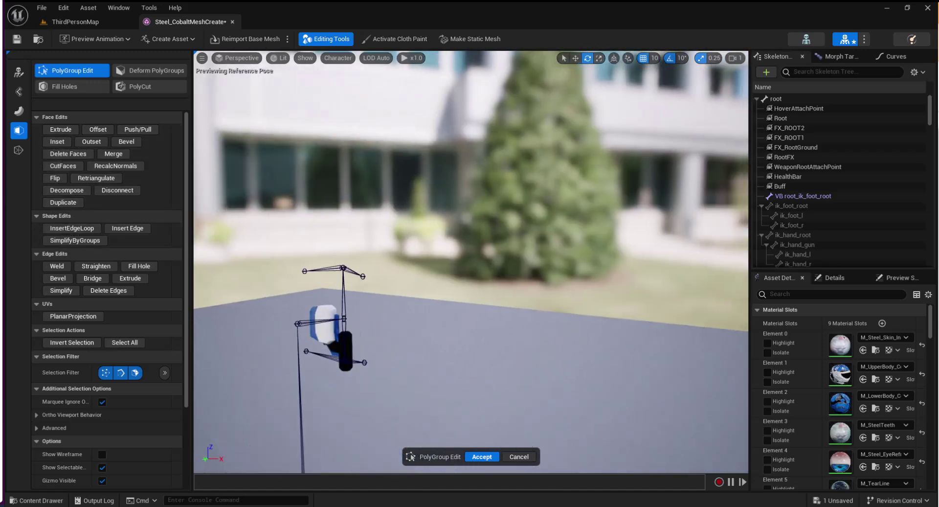
Step: Accept the panel deletion and paint the remaining floating shield piece into PolyGroup 1 using the Paint PolyGroups brush in Connected mode
right_click_drag(509, 230, 482, 250)
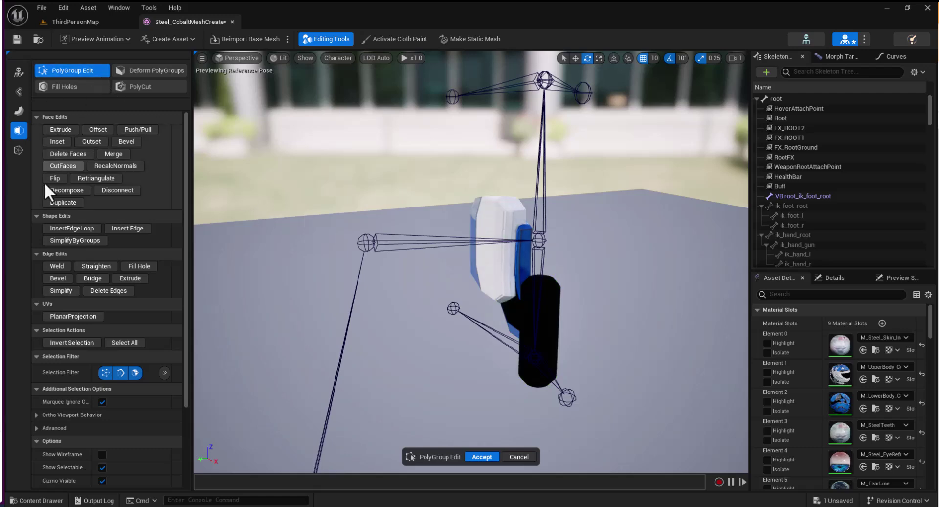
left_click(488, 457)
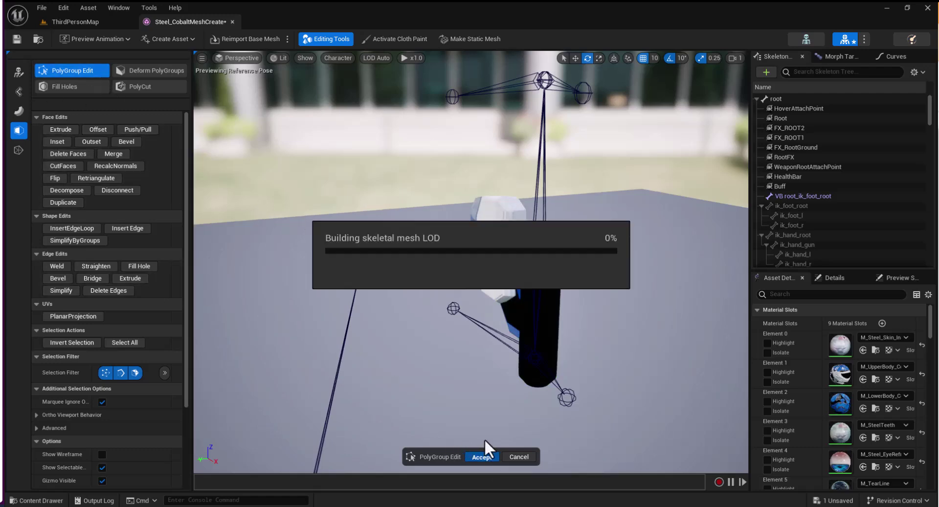
left_click(19, 91)
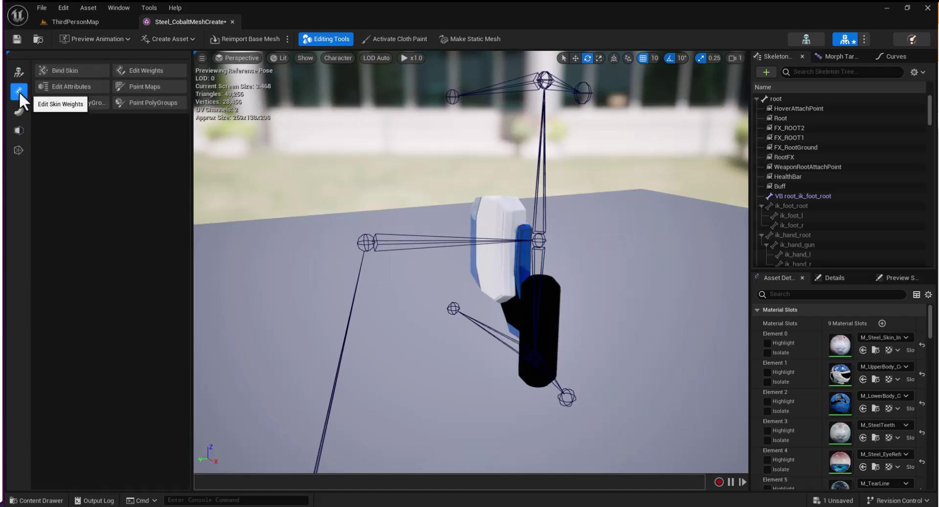
left_click(140, 102)
left_click(504, 252)
mouse_move(503, 252)
right_mouse_down()
mouse_move(553, 250)
mouse_move(470, 259)
mouse_move(518, 252)
right_mouse_up()
right_click_drag(568, 312, 528, 287)
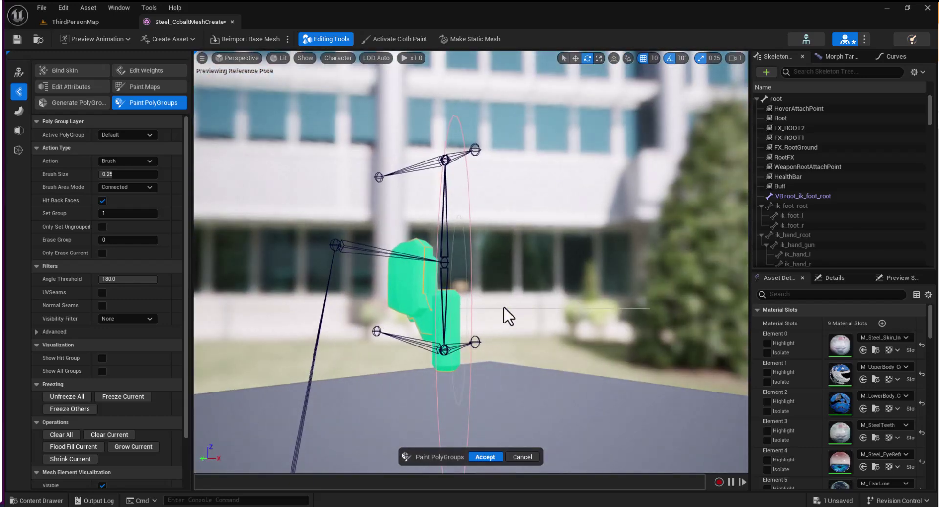
left_click(494, 458)
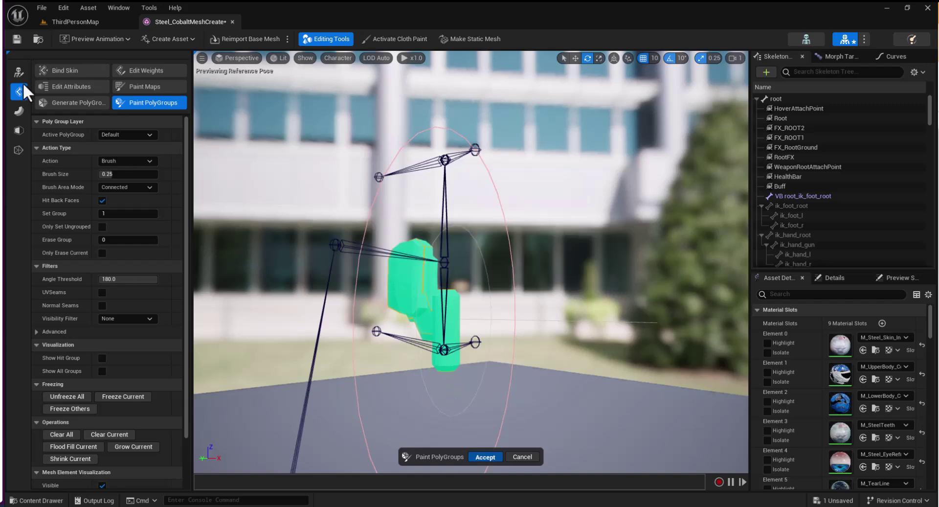
Step: Delete the faces of the floating shield piece's group with PolyGroup Edit and accept the result
left_click(17, 110)
left_click(19, 130)
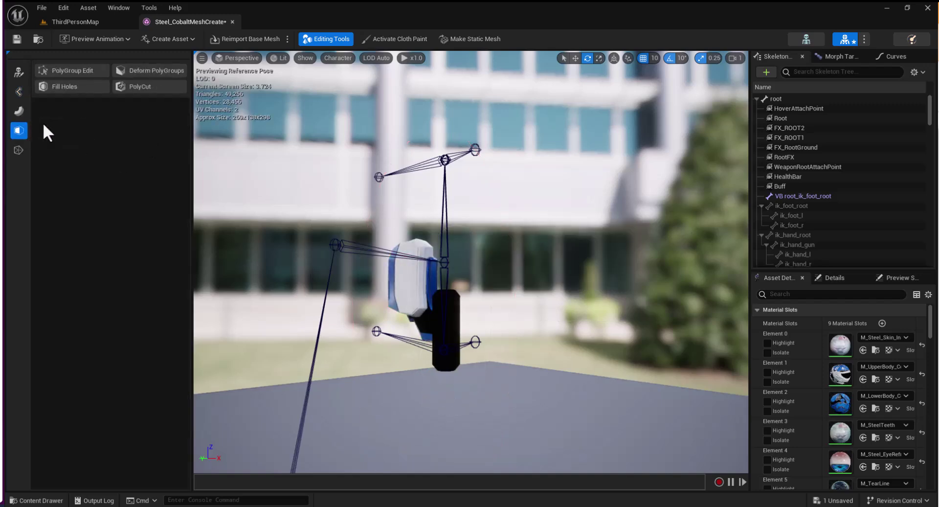
left_click(71, 69)
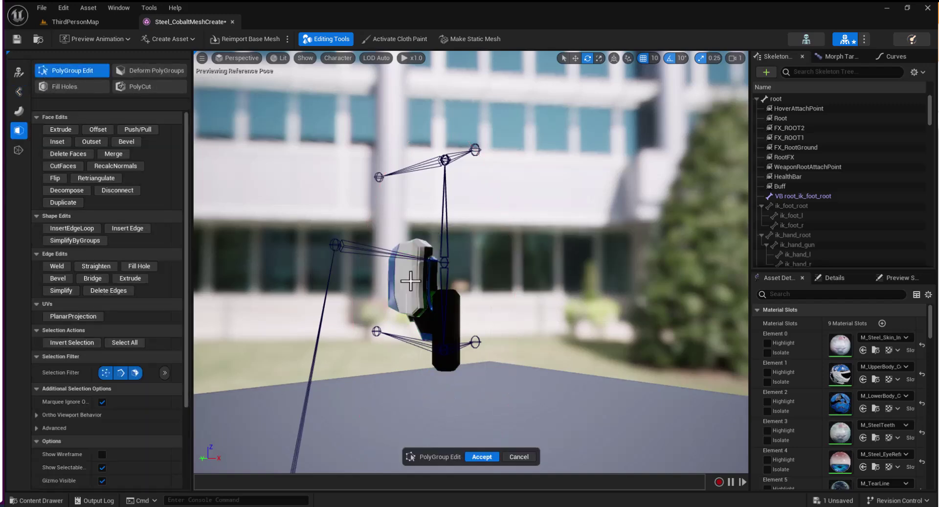
left_click(409, 285)
right_click_drag(526, 341, 477, 367)
key("f")
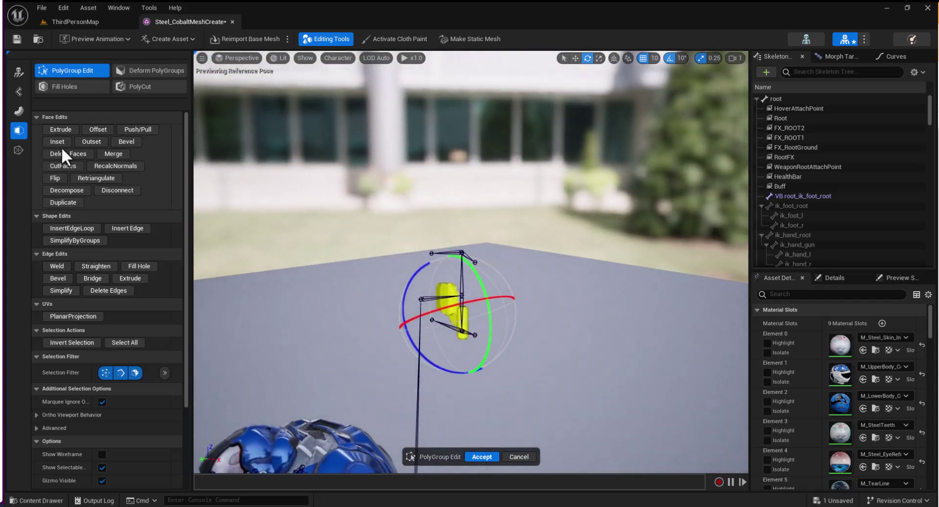
left_click(64, 153)
left_click(489, 455)
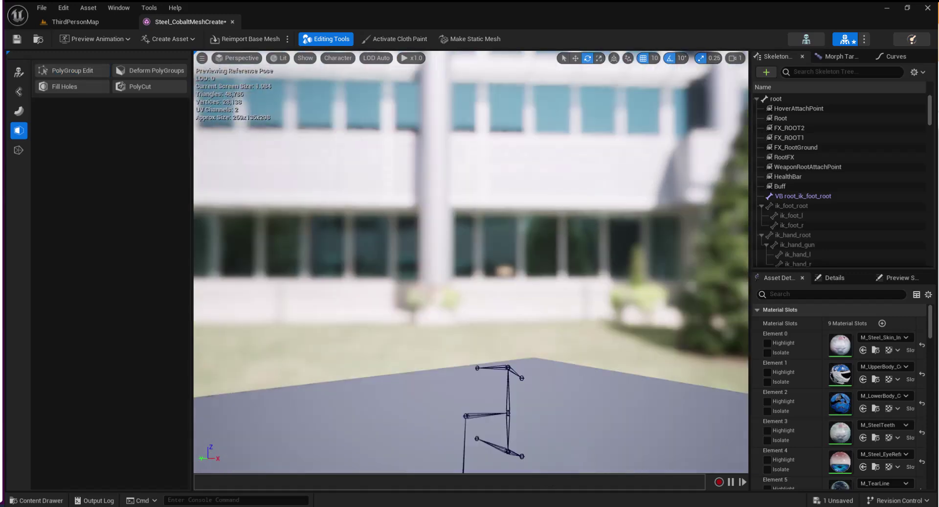
Step: Remove the sheild_main bone and its child panel bones with the Skeleton Editing Tool and accept the skeleton change
right_click_drag(407, 280, 323, 313)
left_click_drag(470, 99, 441, 166)
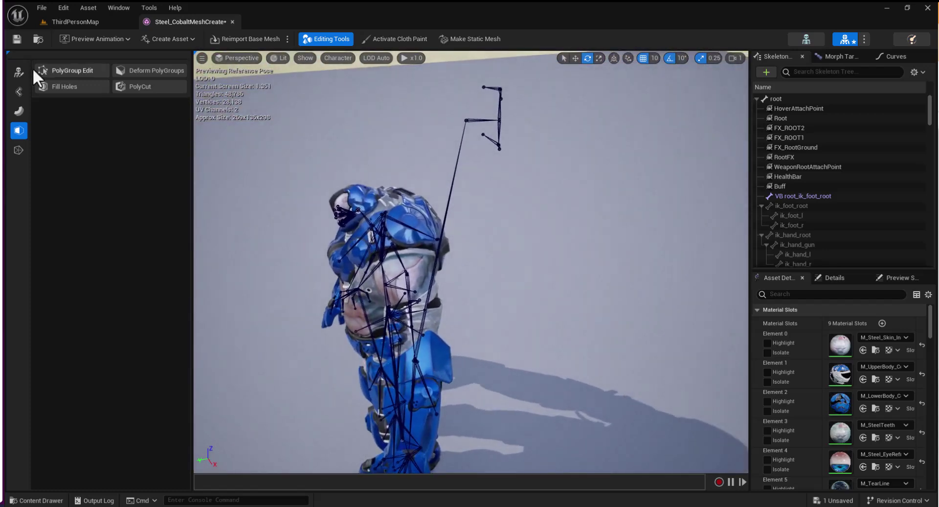
left_click(17, 95)
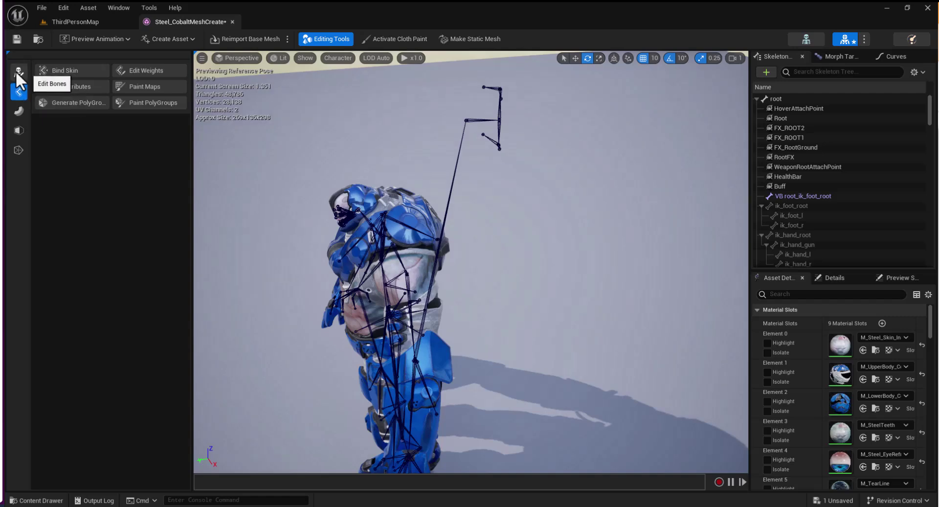
left_click(16, 72)
left_click(73, 71)
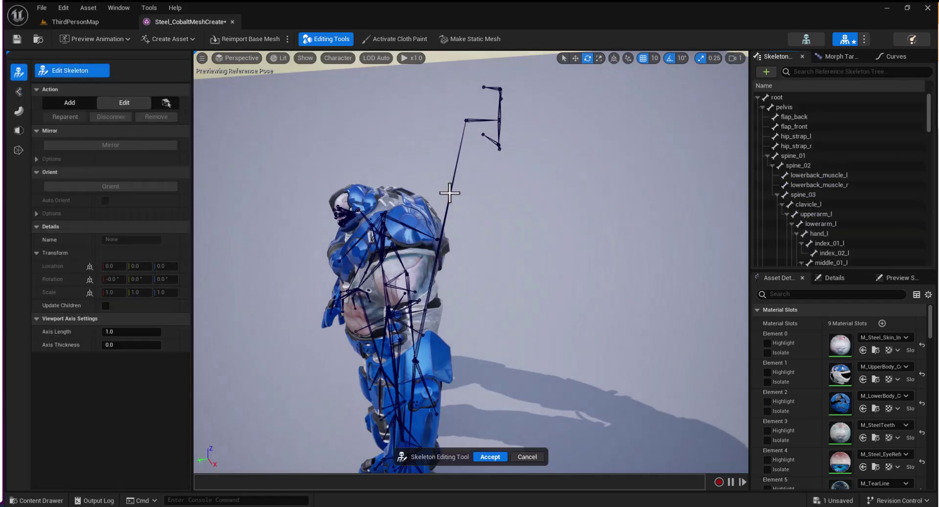
left_click(449, 193)
right_click_drag(450, 192, 424, 154)
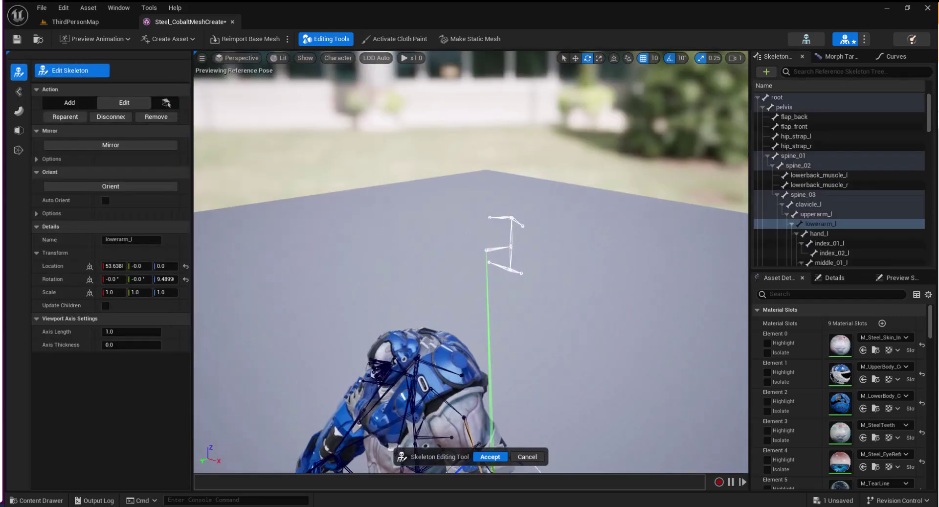
left_click(494, 249)
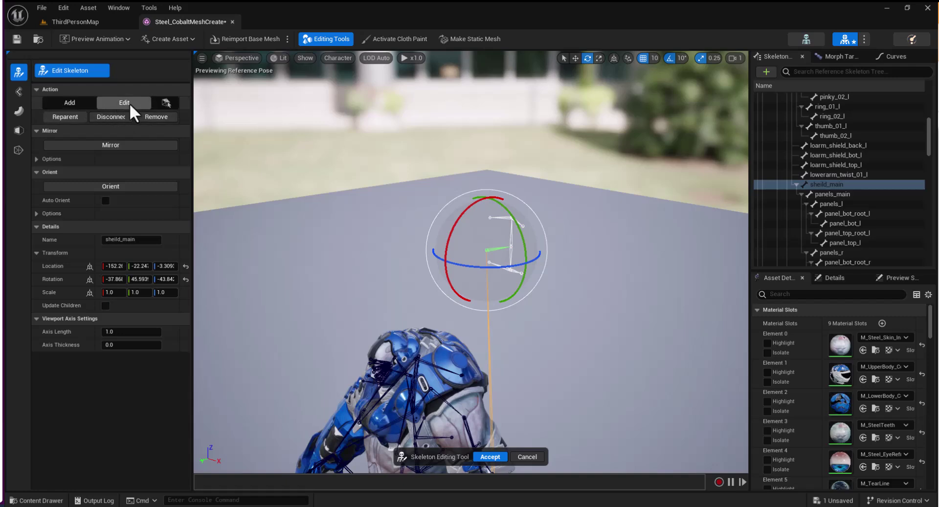
left_click(155, 116)
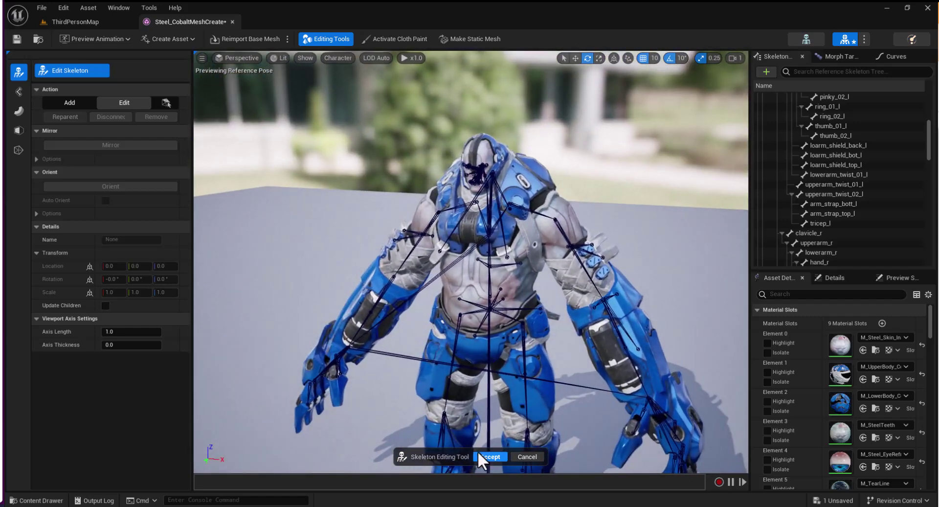
left_click(482, 454)
Step: Save the edited Steel_CobaltMeshCreate skeletal mesh
right_click_drag(472, 374, 419, 412)
left_click(16, 39)
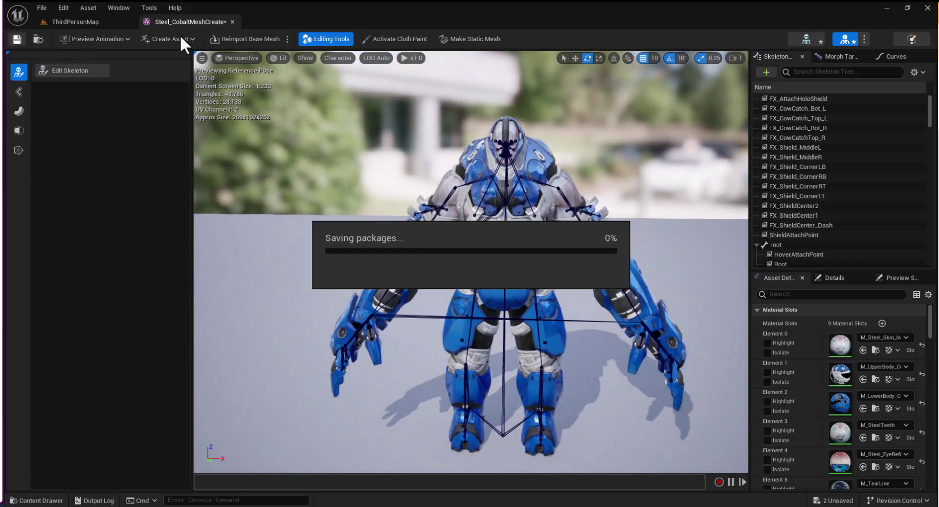